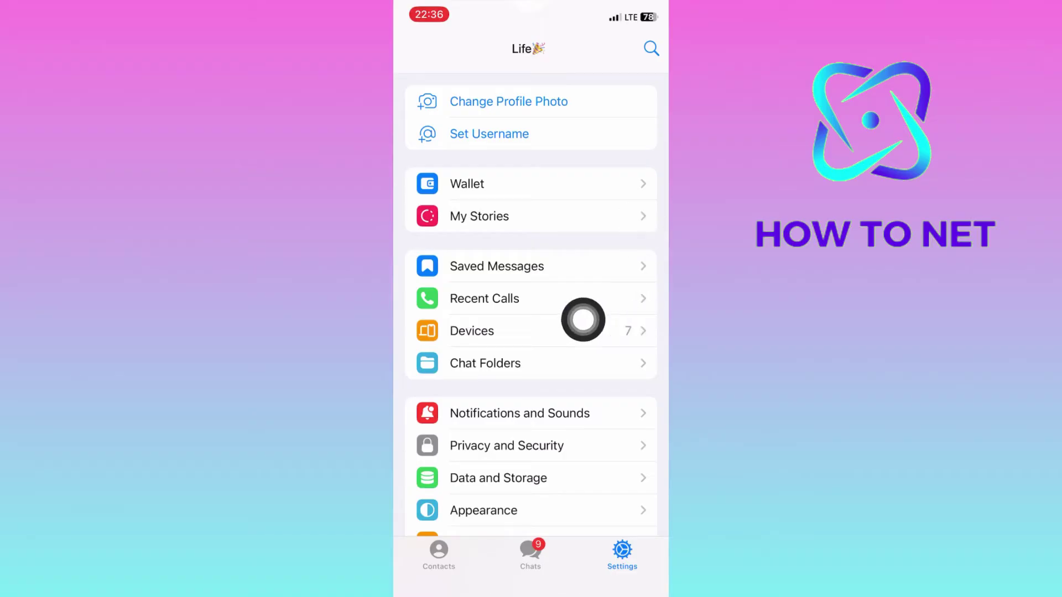
# - Open the Devices list and cancel the 'Terminate all other sessions' prompt
pyautogui.click(640, 330)
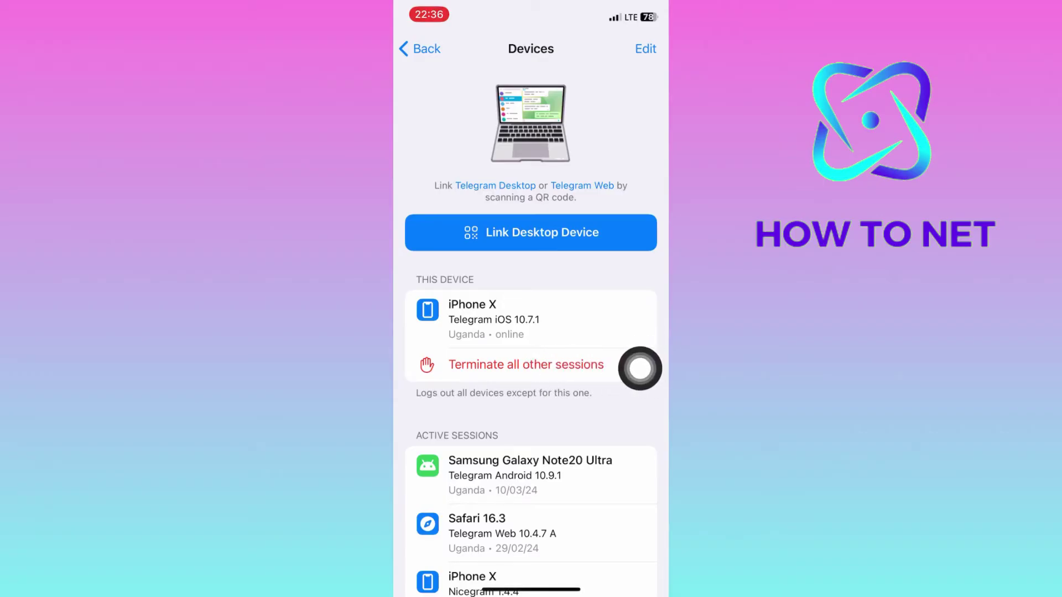
pyautogui.click(640, 368)
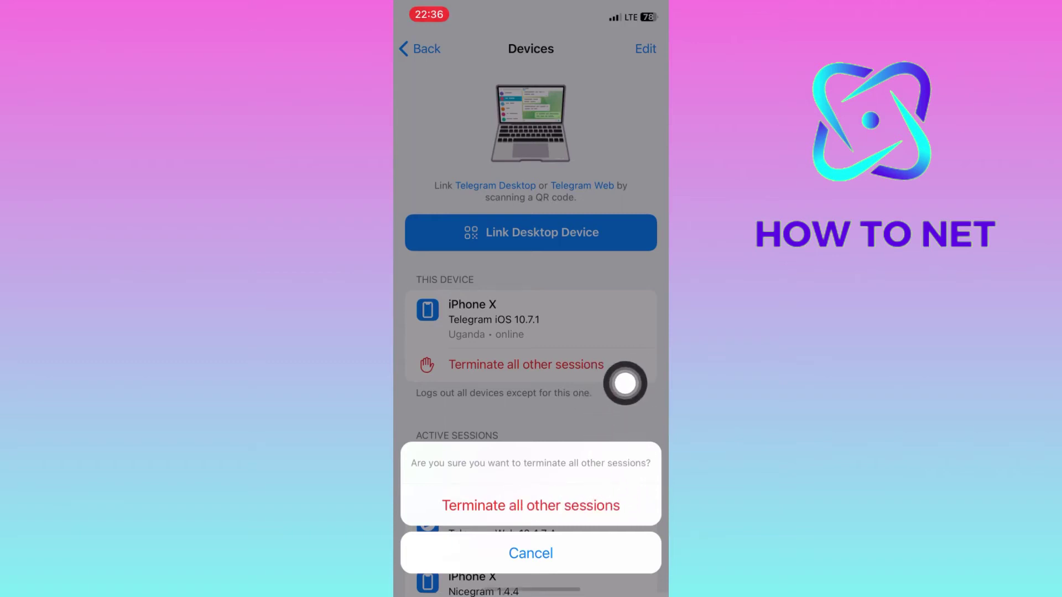
pyautogui.click(640, 383)
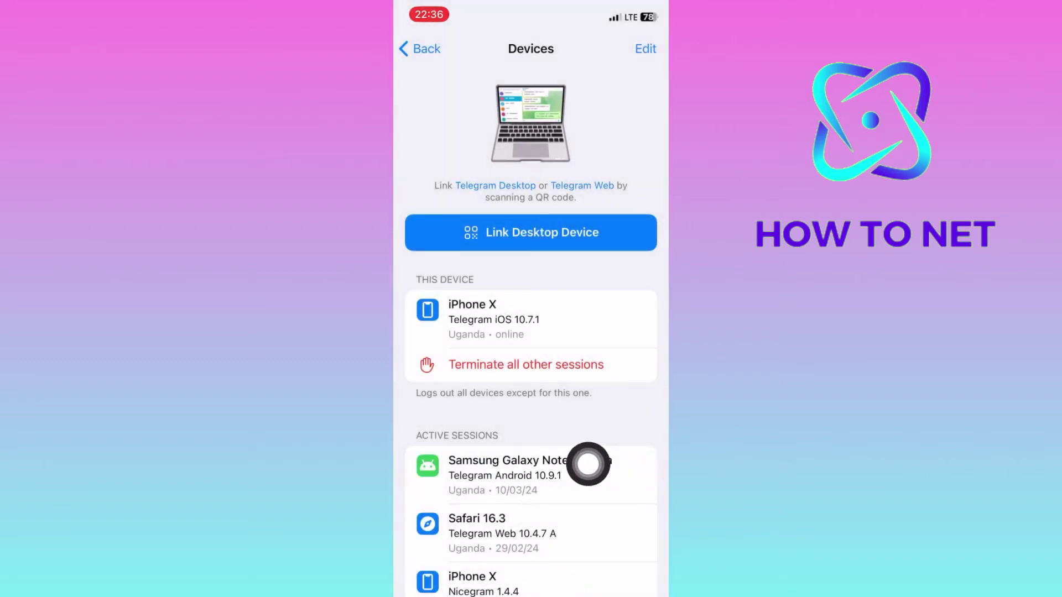
# - Terminate the Samsung Galaxy Note20 Ultra session and confirm the logout
pyautogui.click(640, 467)
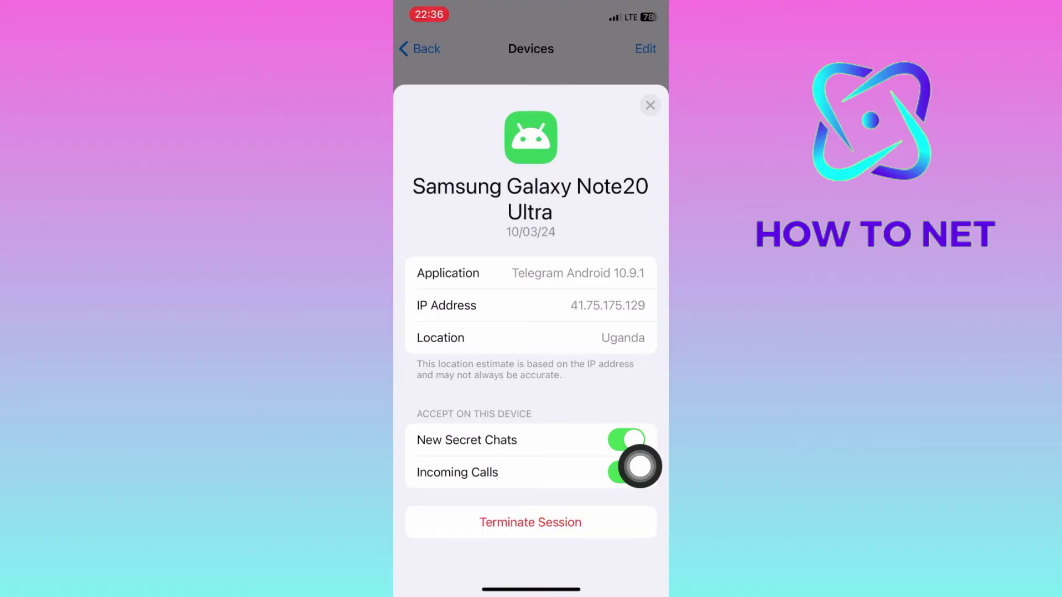
pyautogui.click(540, 522)
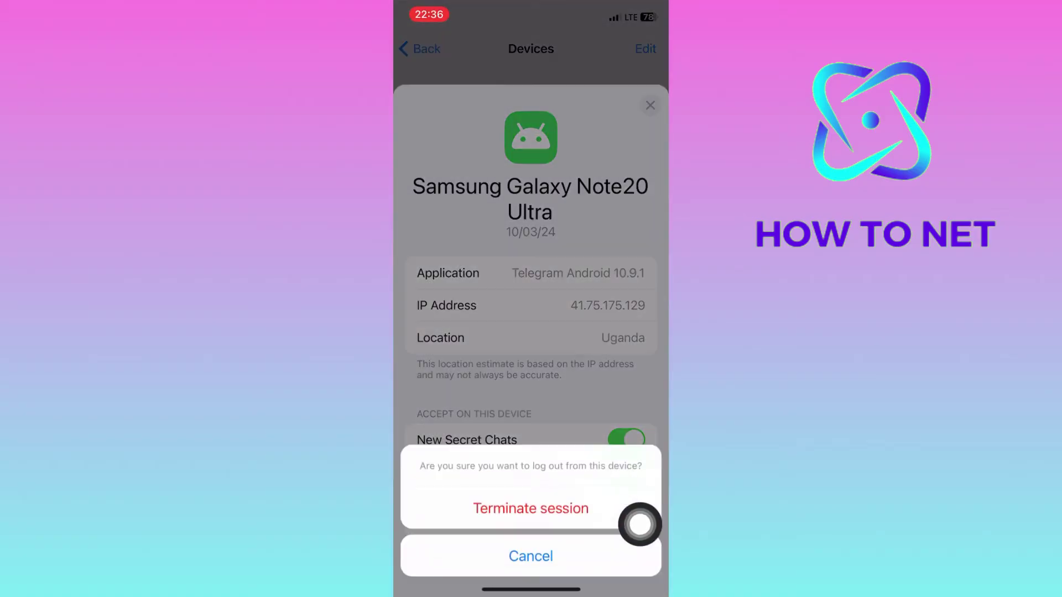
pyautogui.click(531, 506)
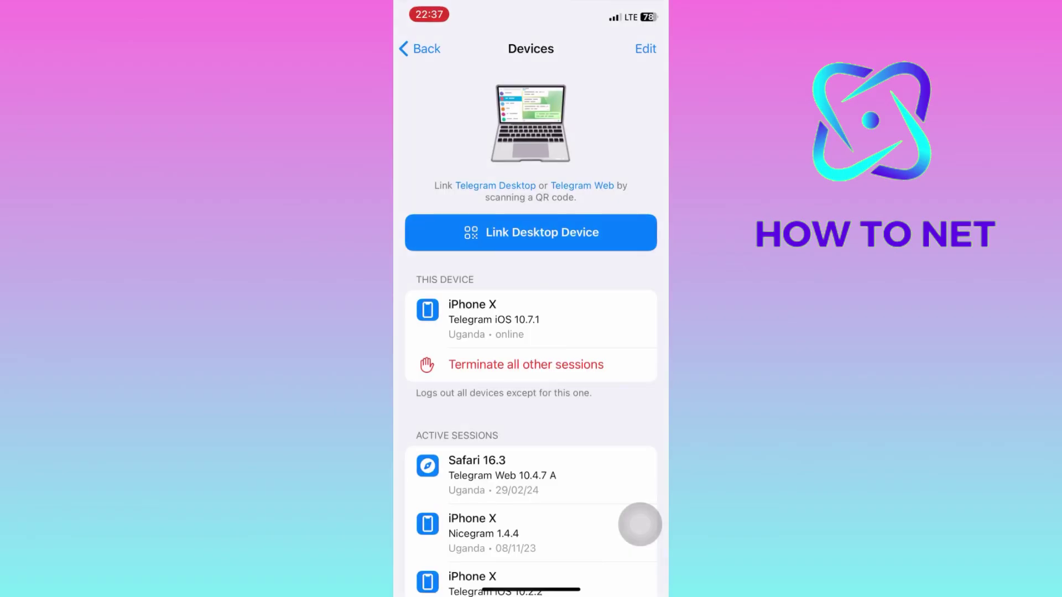
# - Swipe up from the bottom to exit Telegram toward the App Library
pyautogui.moveTo(531, 591); pyautogui.dragTo(530, 333)
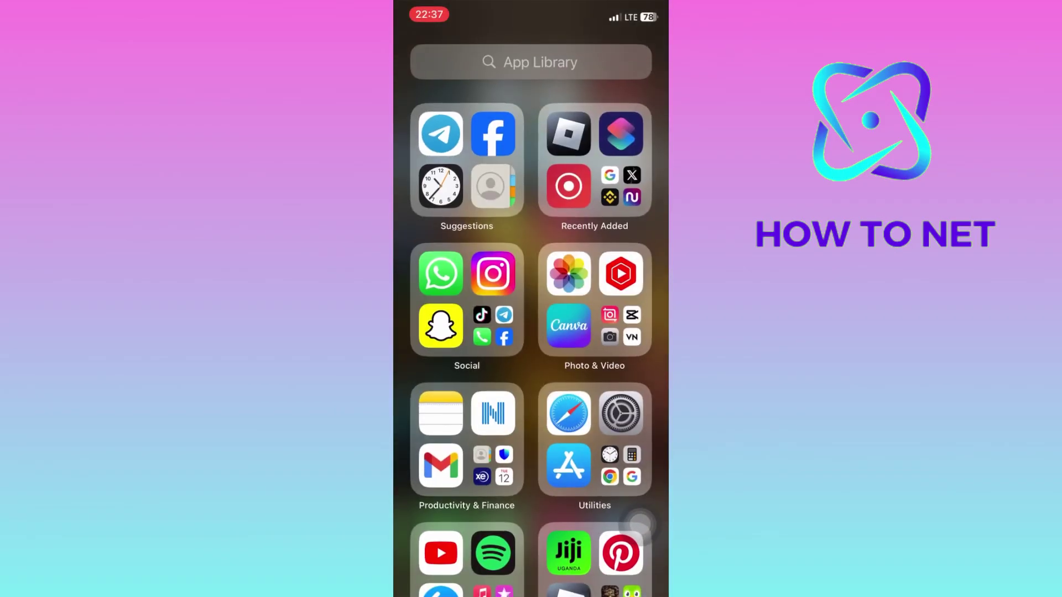